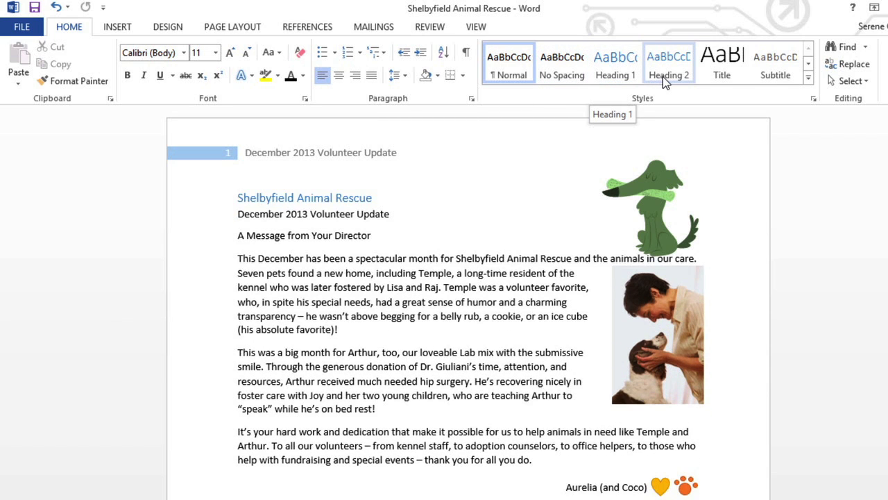
# - Style the newsletter name as Title, December 2013 as Subtitle, and 'A Message from Your Director' as Heading 1
pyautogui.click(808, 78)
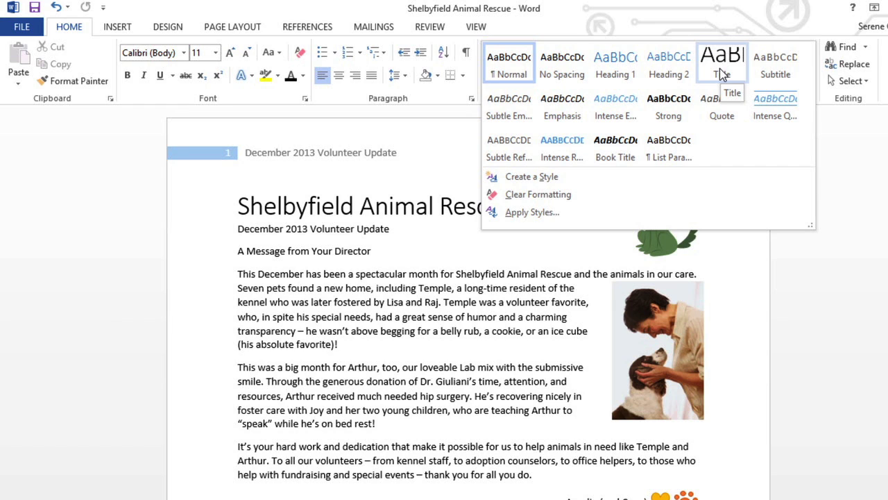
pyautogui.click(719, 68)
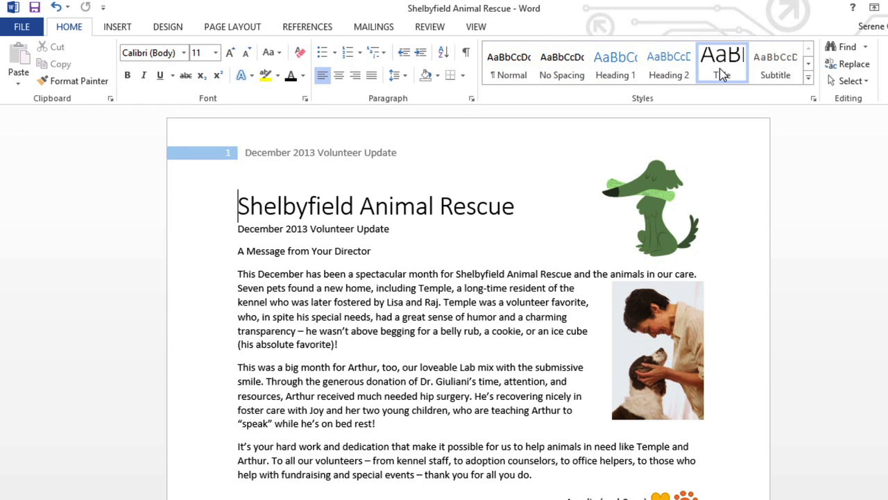
pyautogui.press('Down')
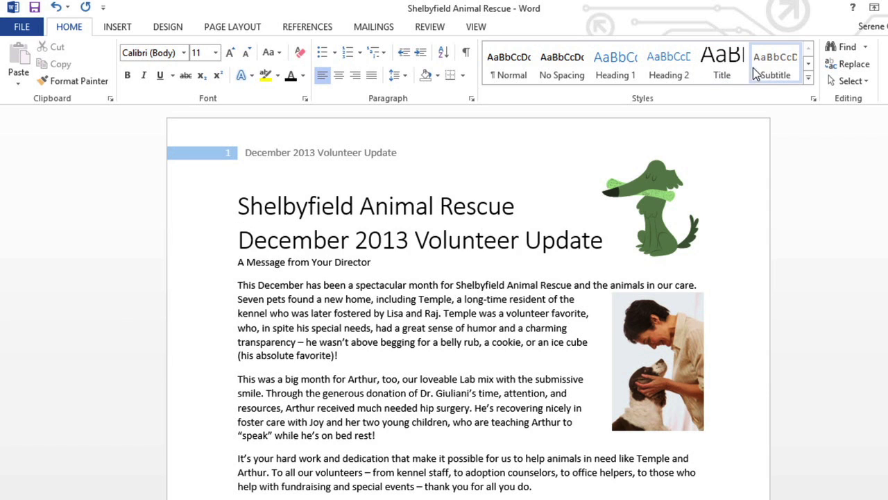
pyautogui.click(772, 70)
pyautogui.press('Down')
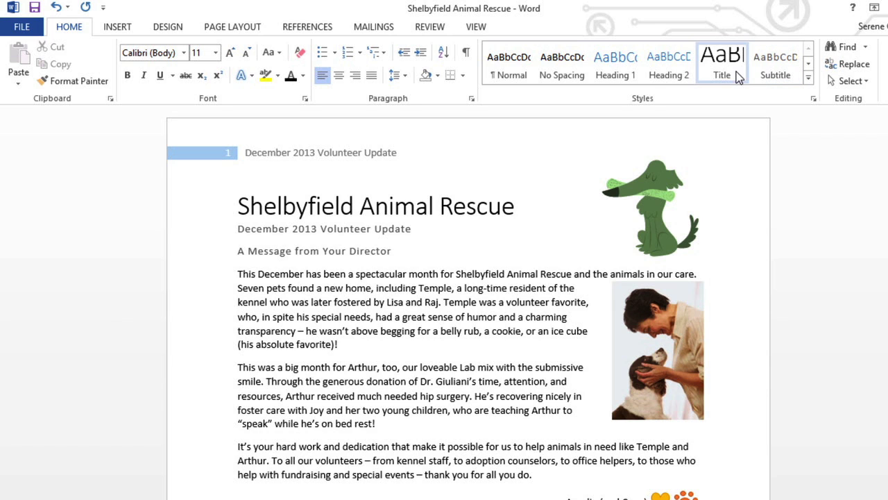
pyautogui.click(619, 76)
pyautogui.click(619, 77)
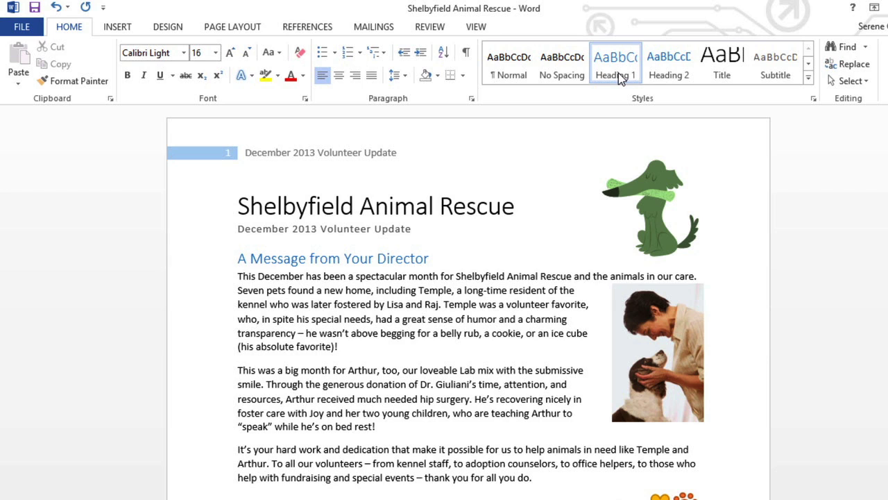
# - Preview several built-in style sets and apply the blue-banner set to the newsletter
pyautogui.click(177, 31)
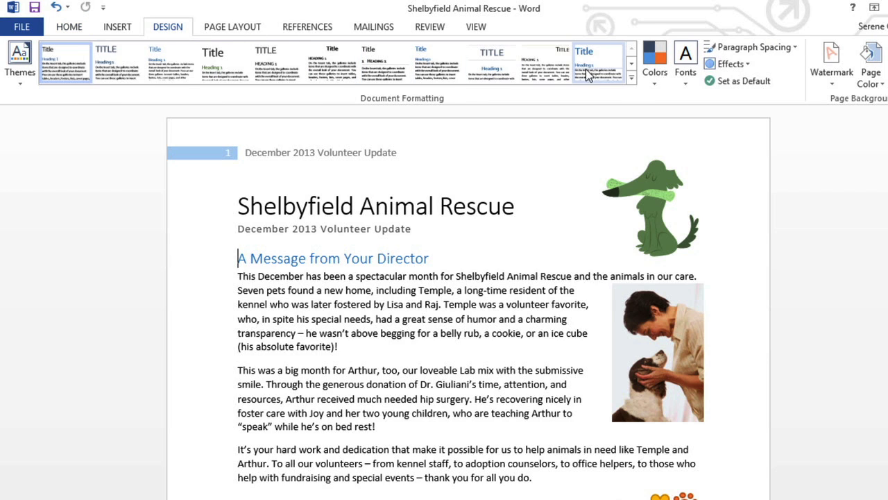
pyautogui.click(631, 80)
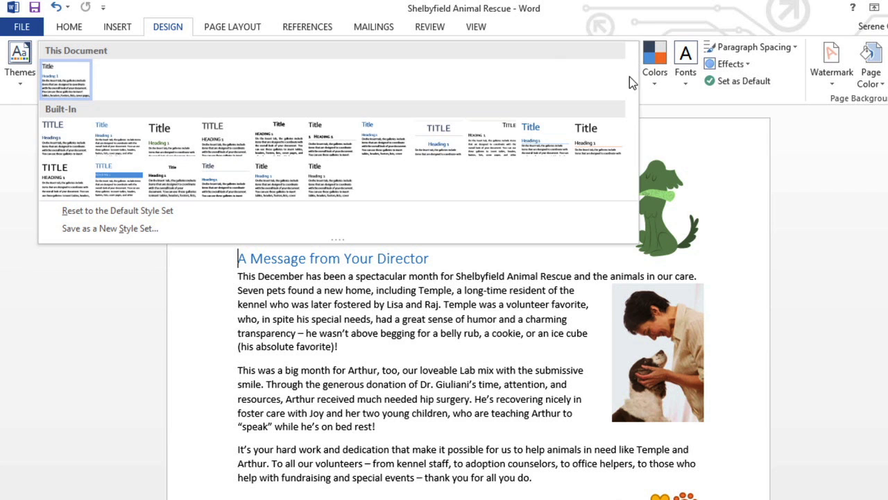
pyautogui.click(171, 133)
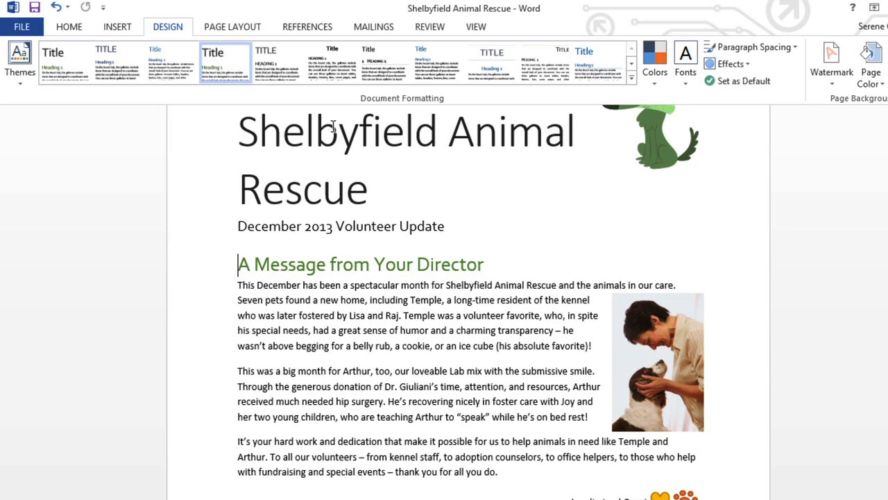
pyautogui.click(633, 81)
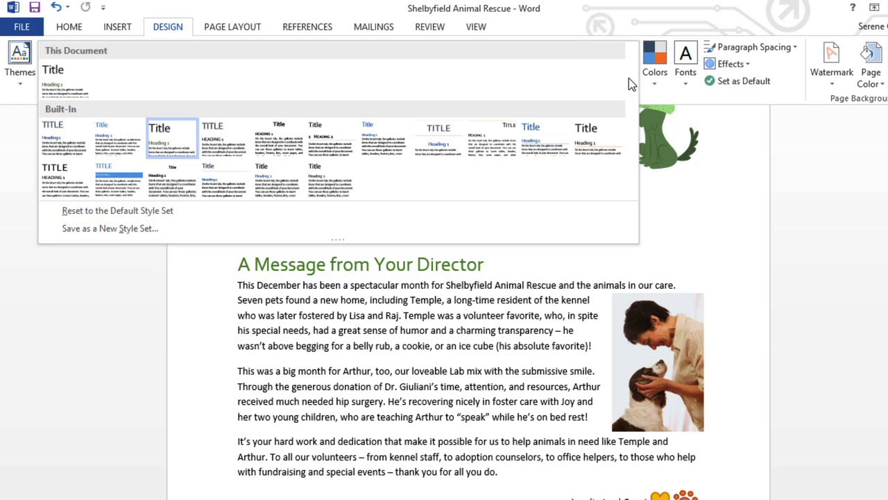
pyautogui.click(137, 186)
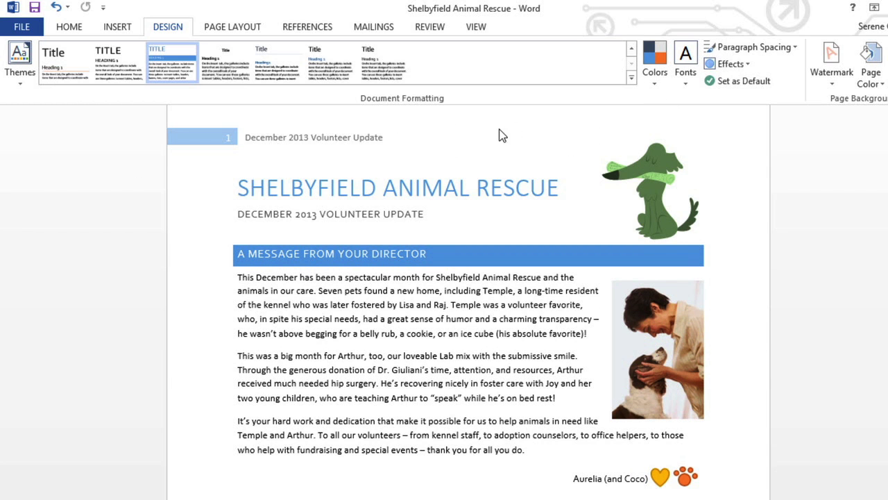
pyautogui.click(632, 80)
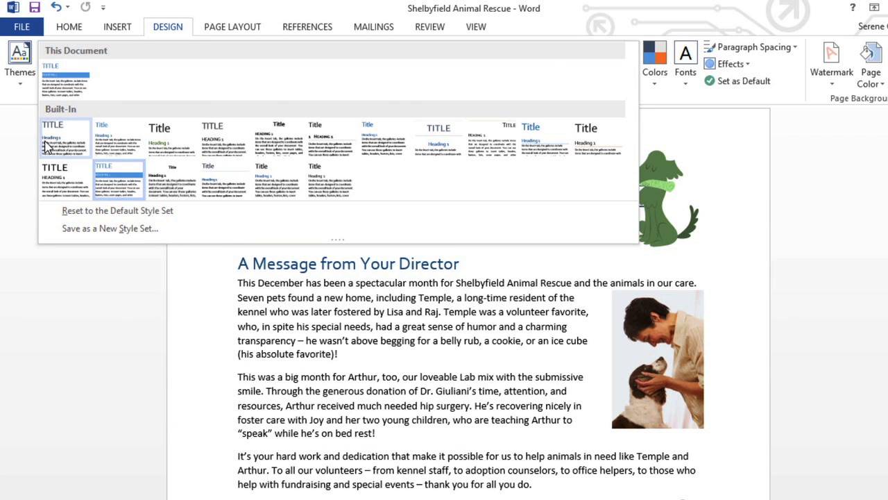
pyautogui.press('Escape')
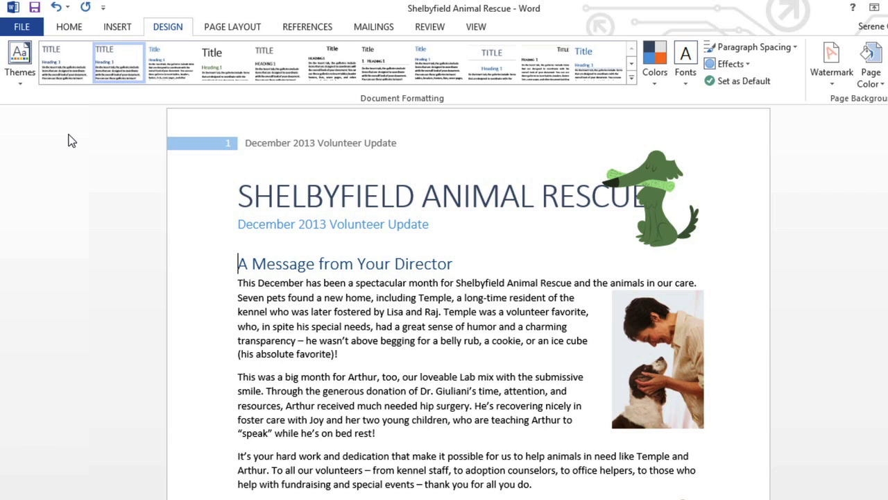
pyautogui.click(78, 31)
pyautogui.click(238, 194)
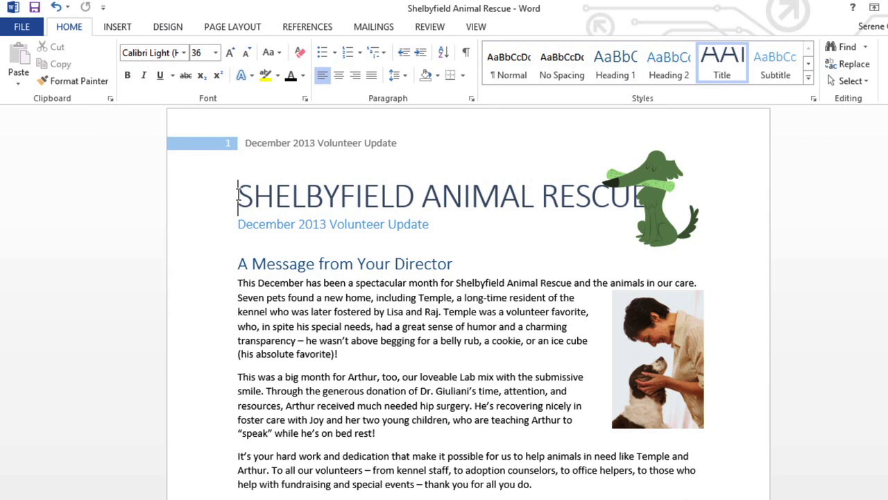
# - Change the Title style's font size from 36 pt to 26 pt
pyautogui.rightClick(709, 68)
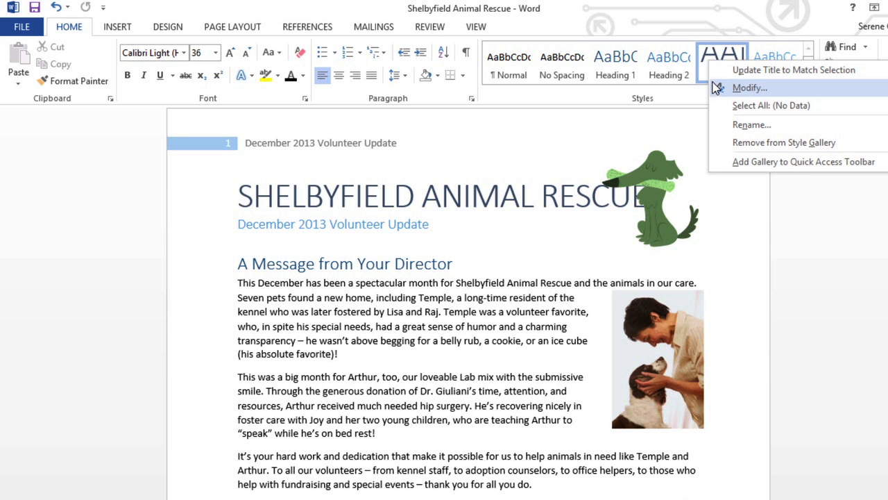
pyautogui.click(718, 88)
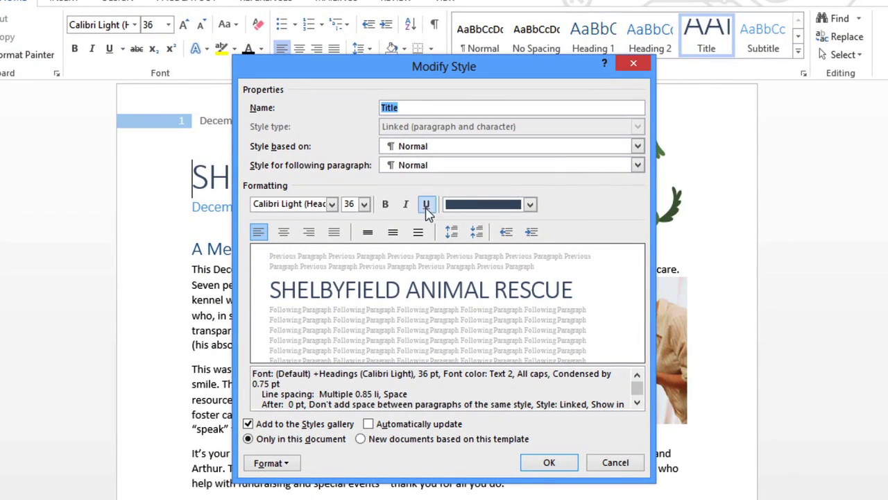
pyautogui.click(363, 203)
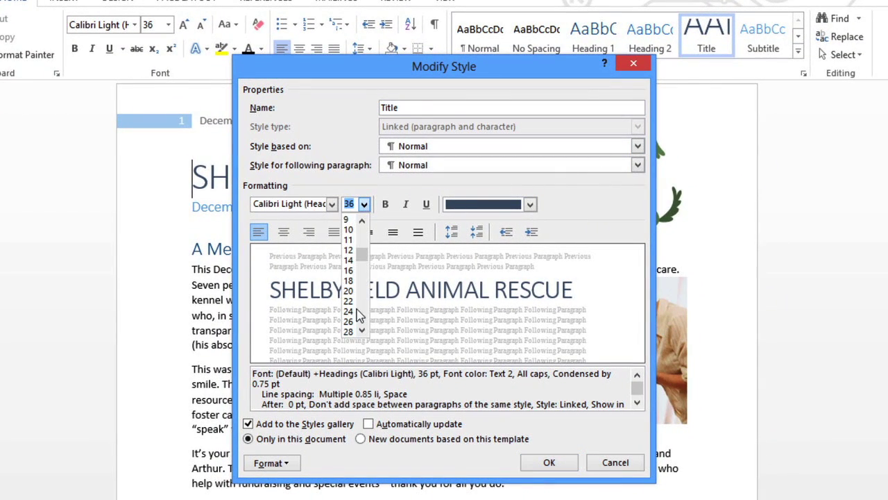
pyautogui.click(350, 321)
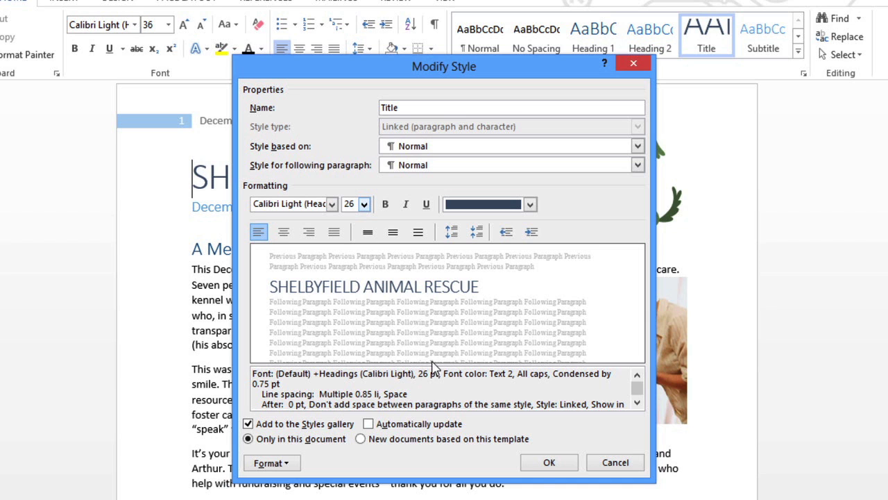
pyautogui.click(543, 465)
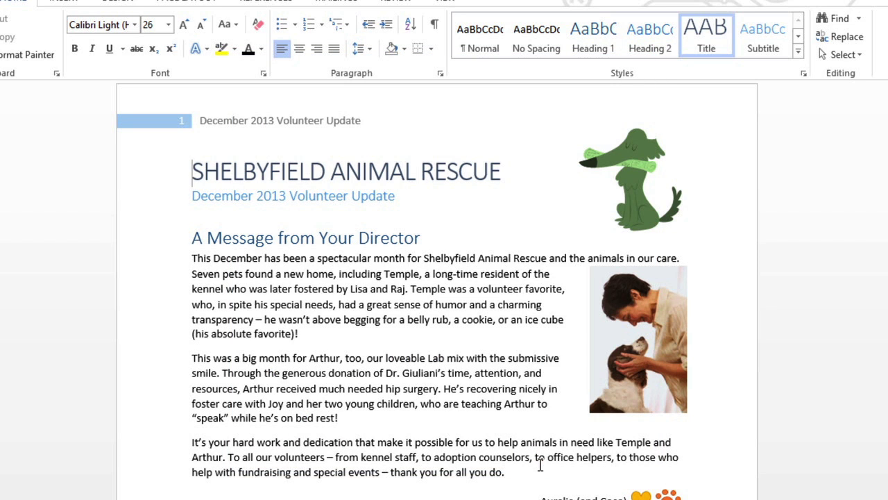
# - Start a new style named 'New Heading' from the director's message heading
pyautogui.click(192, 237)
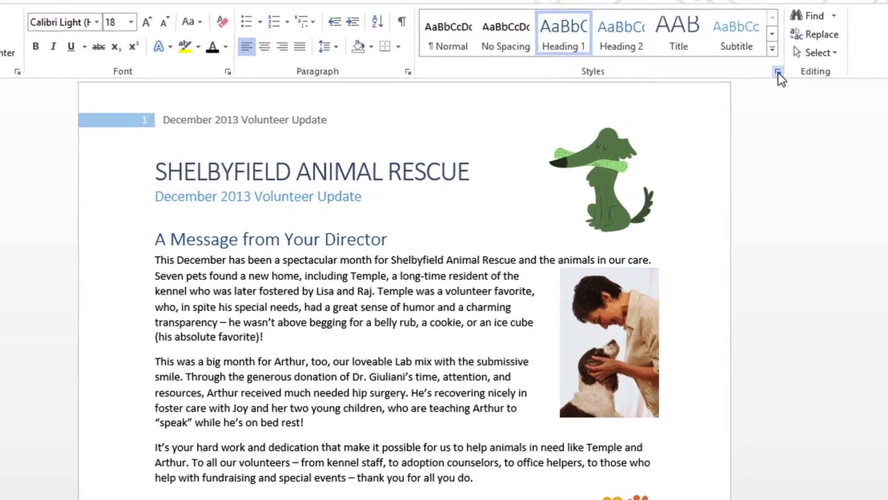
pyautogui.click(797, 73)
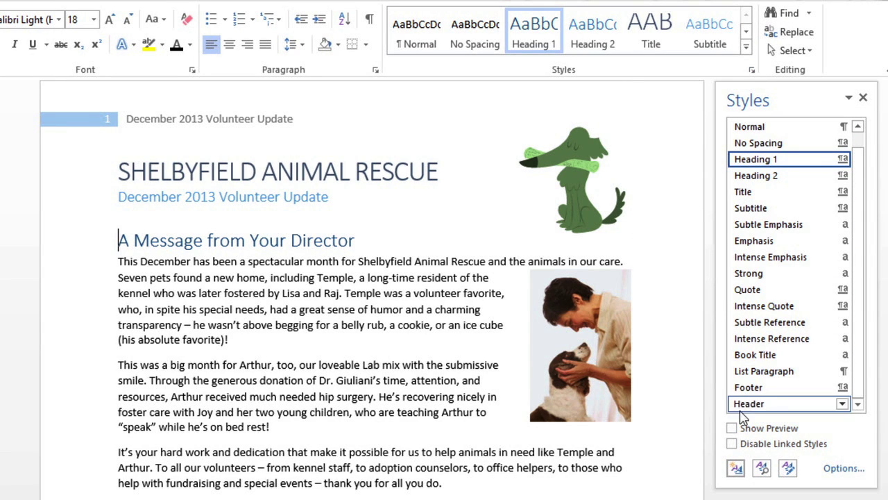
pyautogui.click(737, 469)
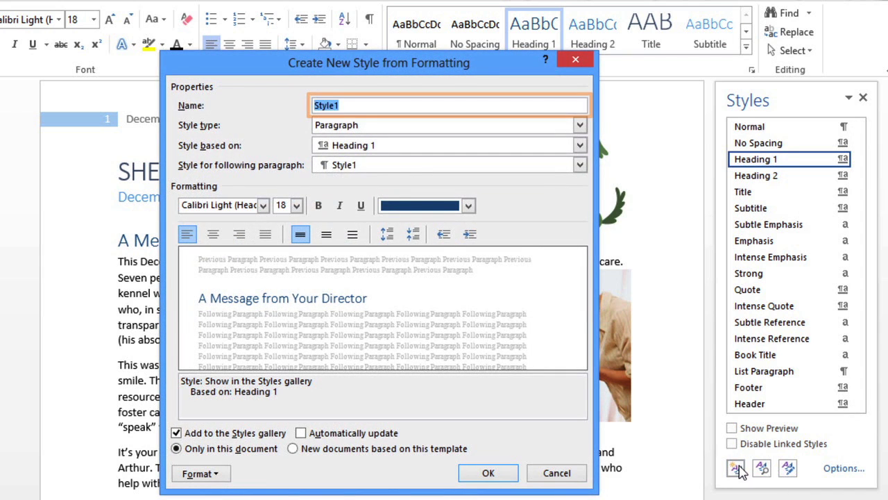
pyautogui.write('New Heading')
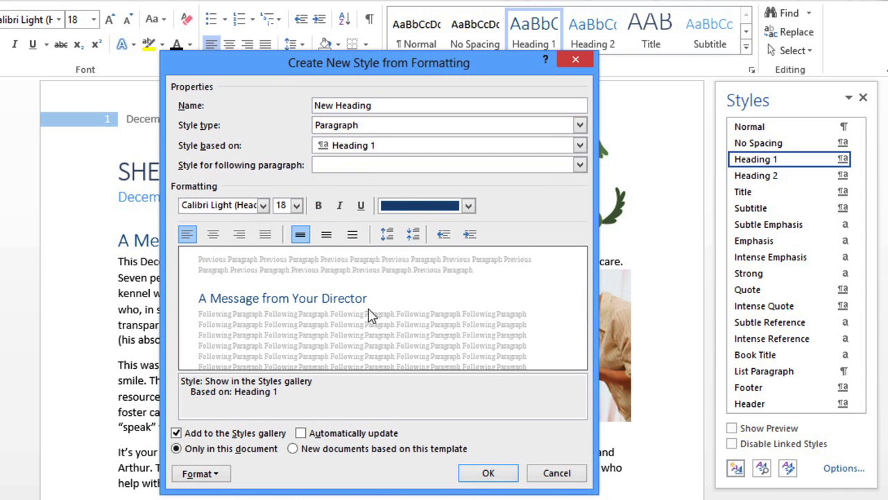
# - Give New Heading Arial Unicode MS, 16 pt, bold, Blue Accent 1, and apply it
pyautogui.click(263, 205)
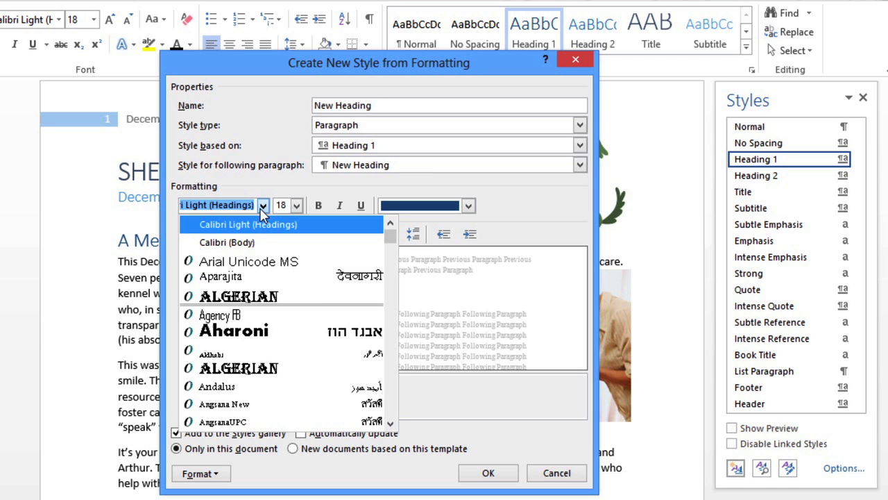
pyautogui.click(259, 267)
pyautogui.click(296, 205)
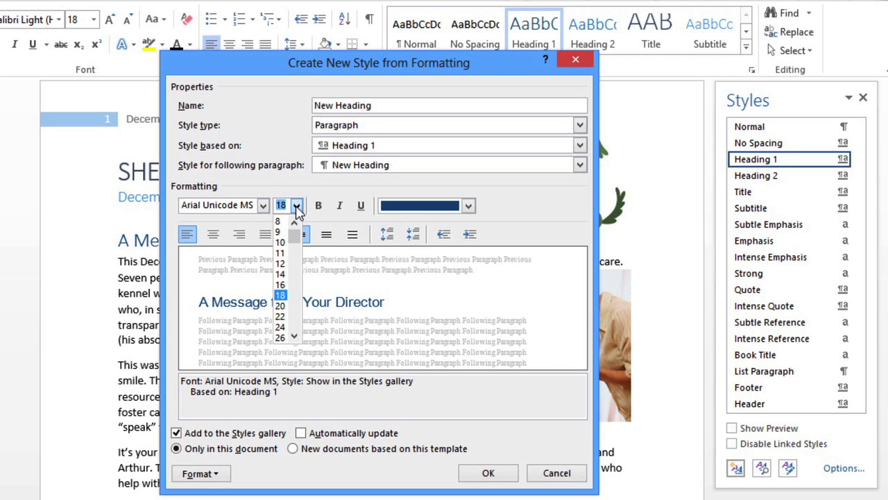
pyautogui.click(281, 284)
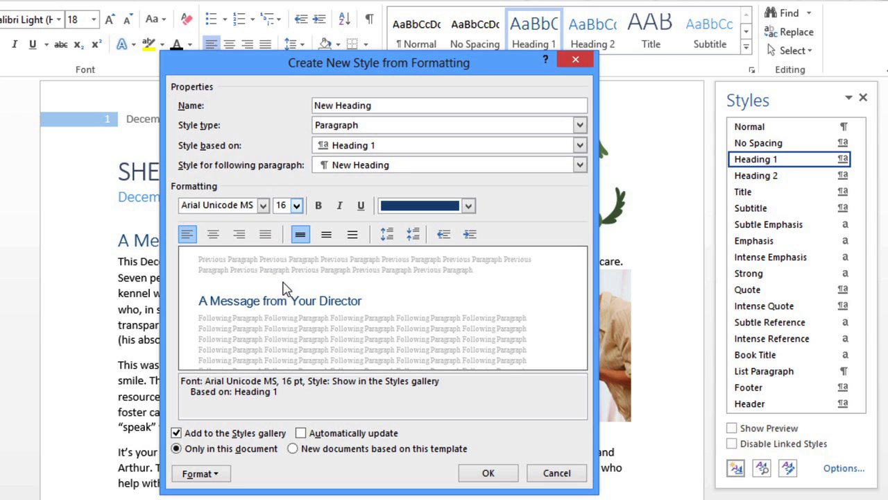
pyautogui.click(319, 206)
pyautogui.click(469, 206)
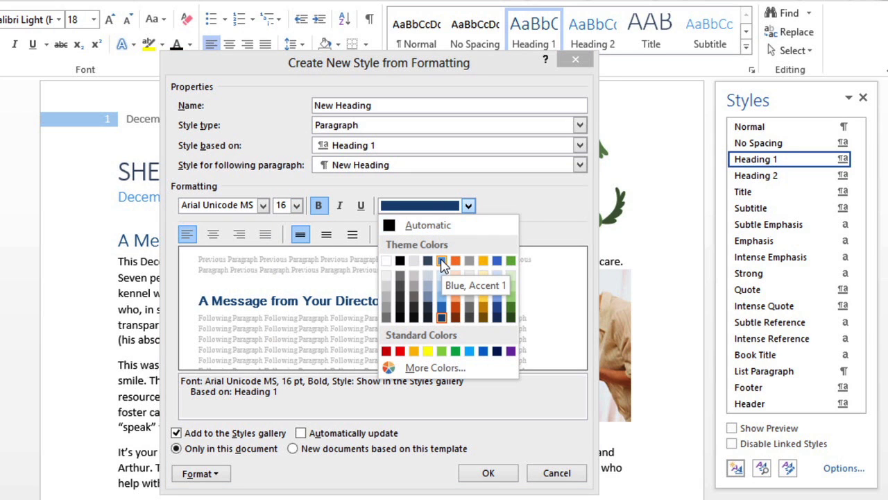
pyautogui.click(442, 263)
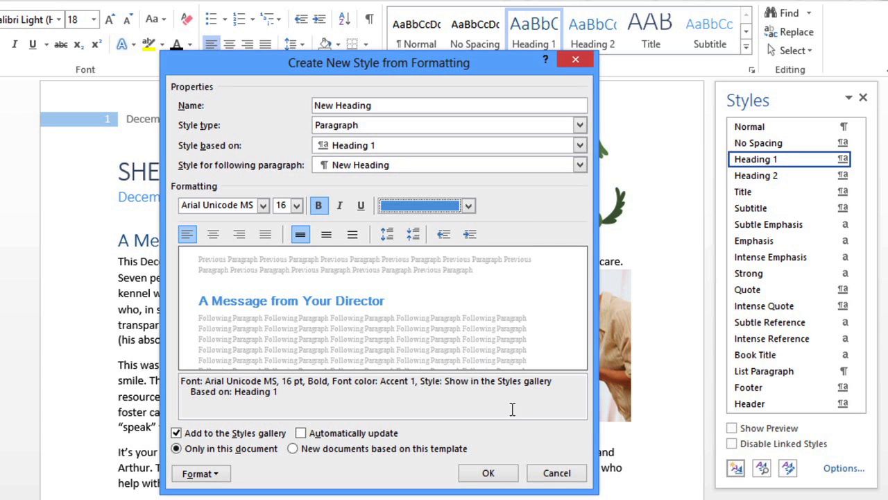
pyautogui.click(512, 477)
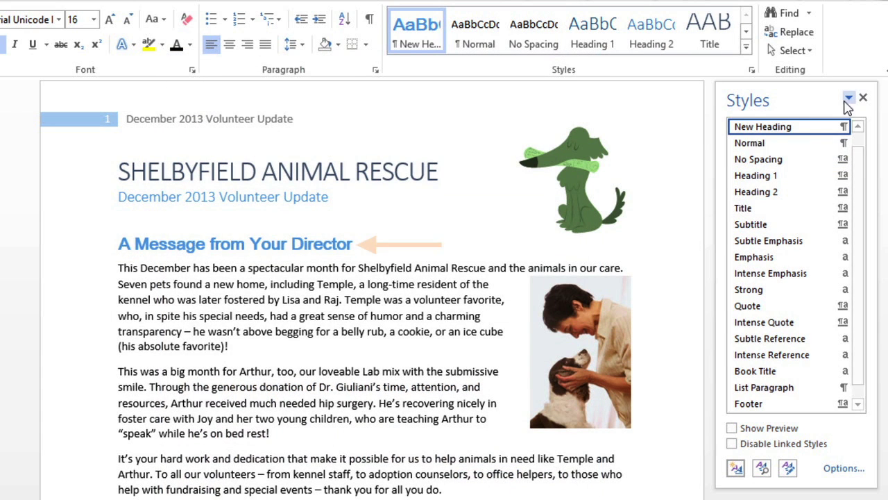
pyautogui.click(863, 98)
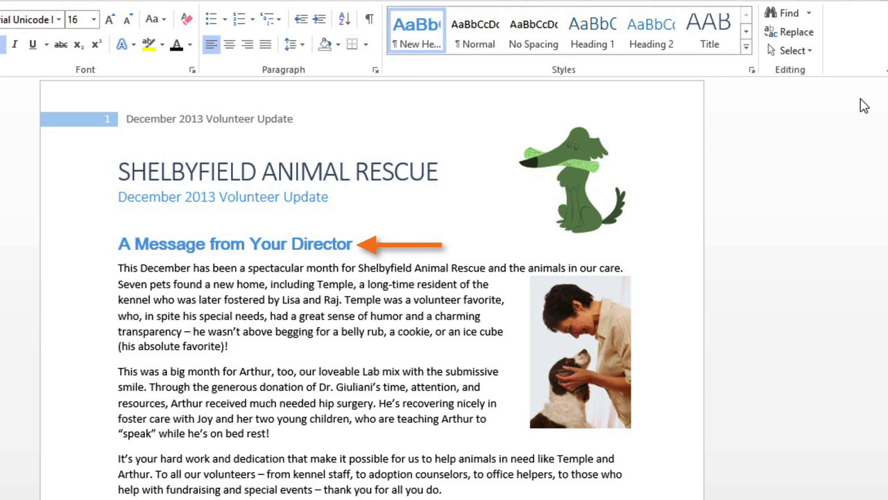